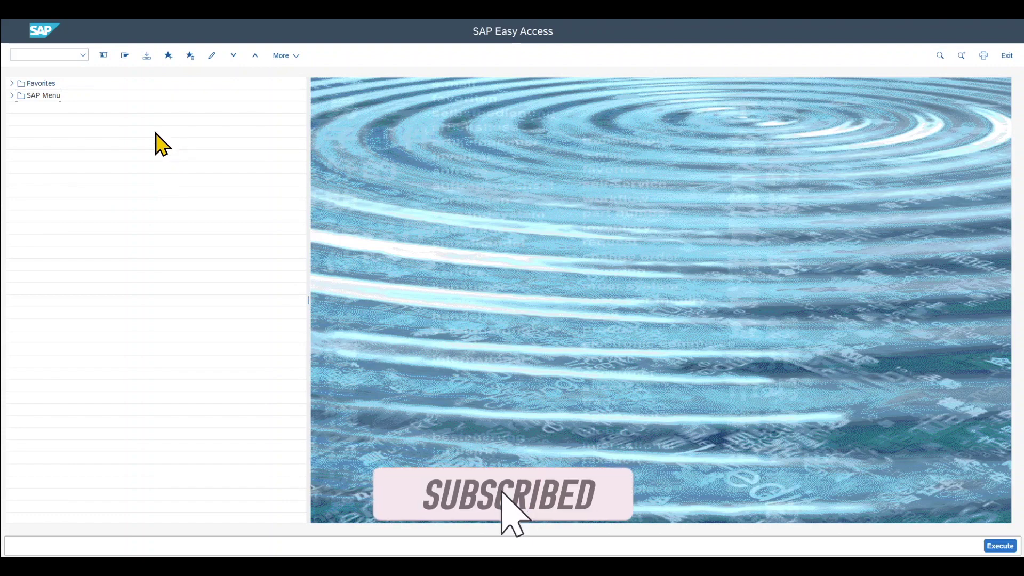
# - Run transaction MM17 to open Mass Maintenance for object type BUS1001
pyautogui.click(63, 56)
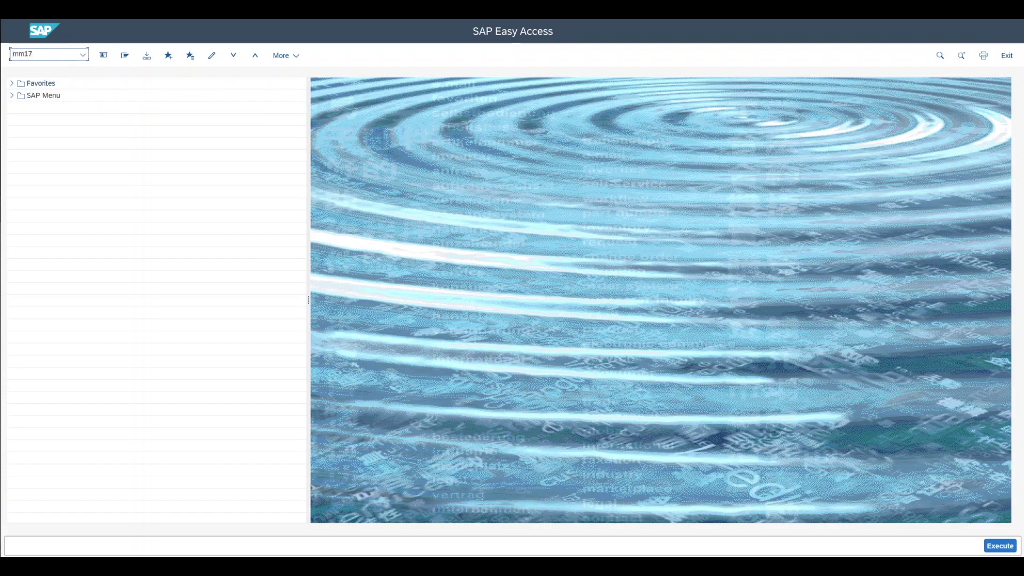
pyautogui.press('Return')
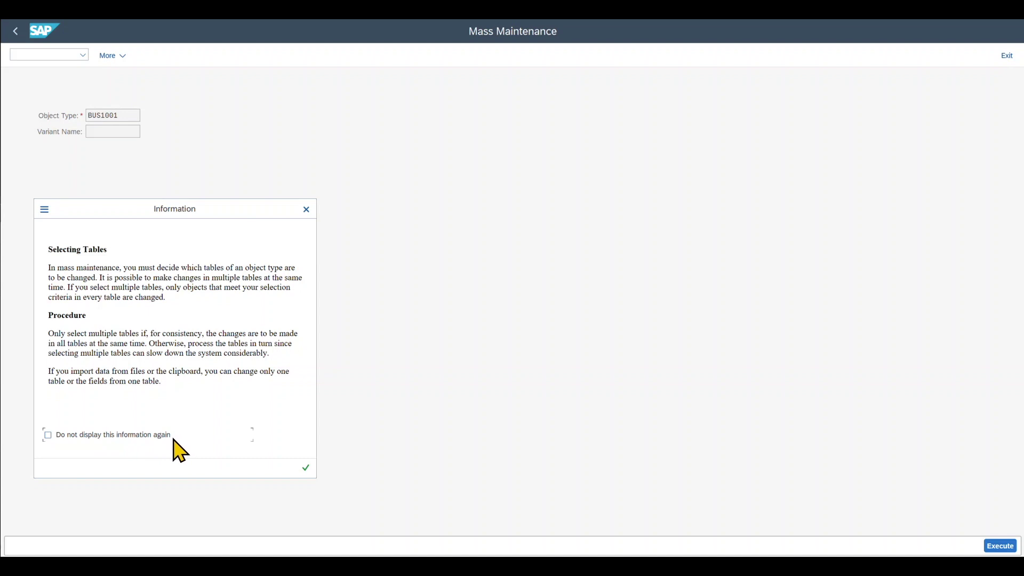
# - Suppress the Selecting Tables notice and confirm the BUS1001 object type
pyautogui.click(141, 435)
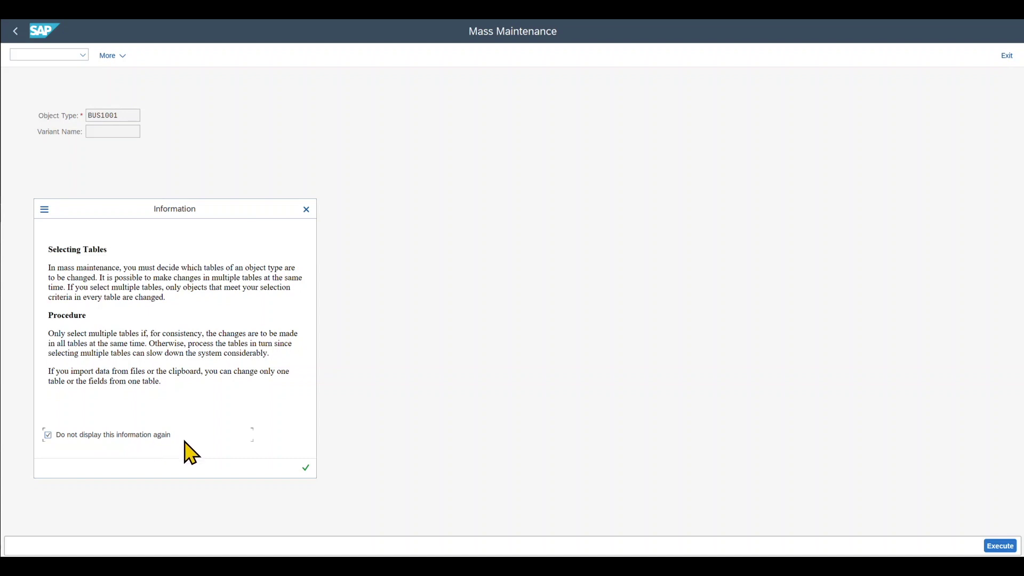
pyautogui.click(306, 469)
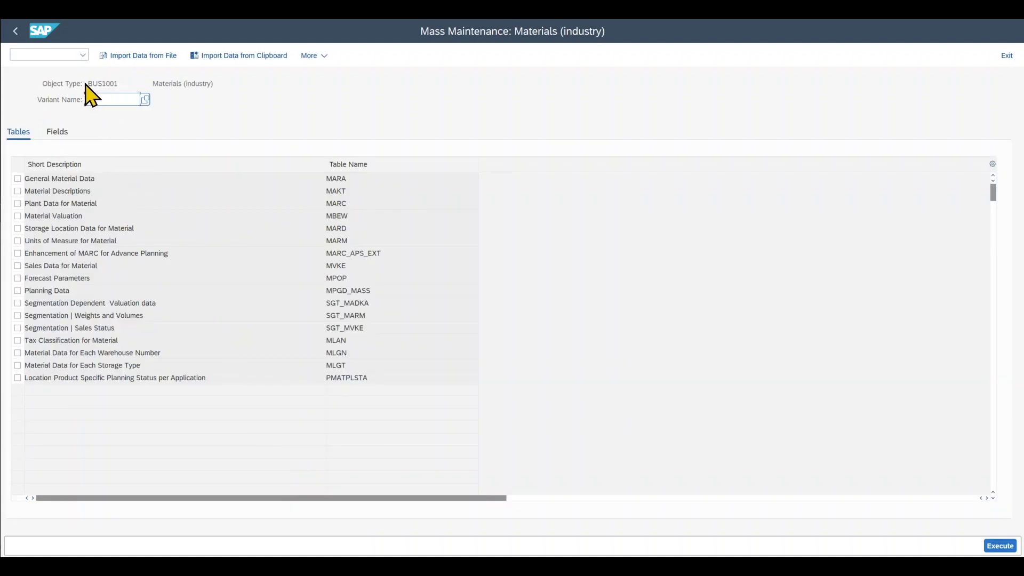
pyautogui.doubleClick(99, 84)
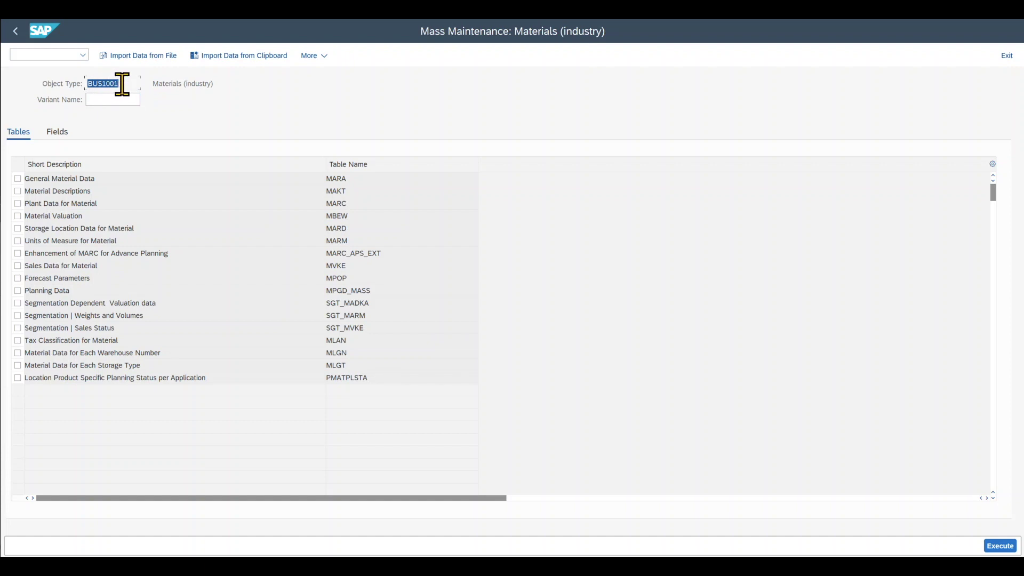
pyautogui.click(122, 84)
# - Select the Material Descriptions (MAKT) table, execute, and suppress the consistency warning
pyautogui.click(18, 192)
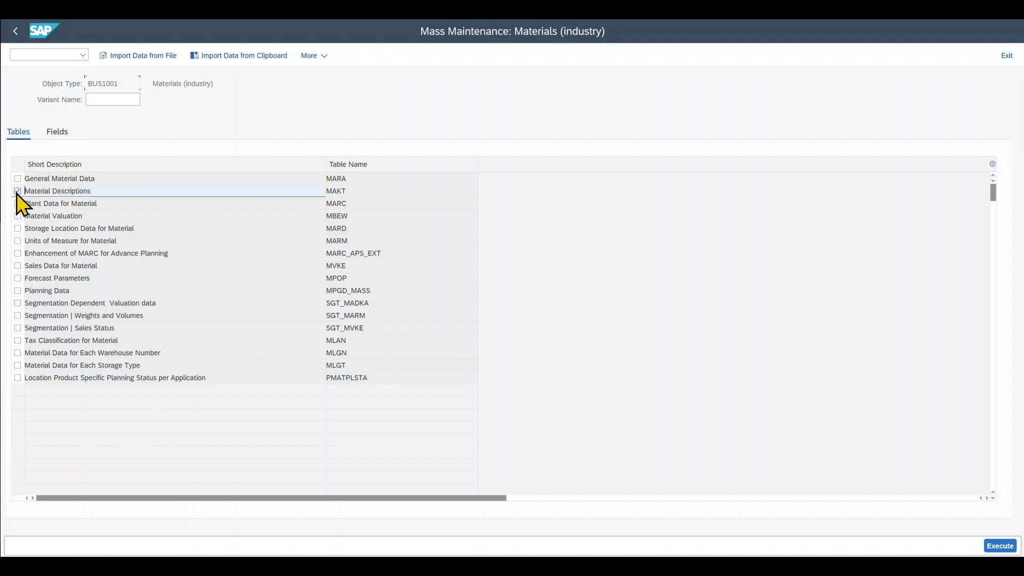
pyautogui.click(1001, 548)
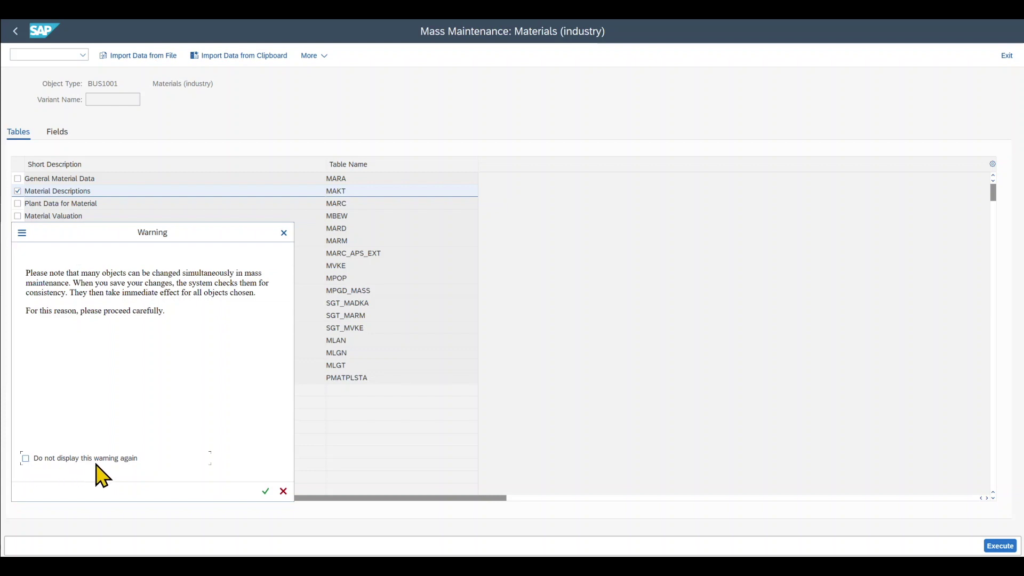
pyautogui.click(26, 459)
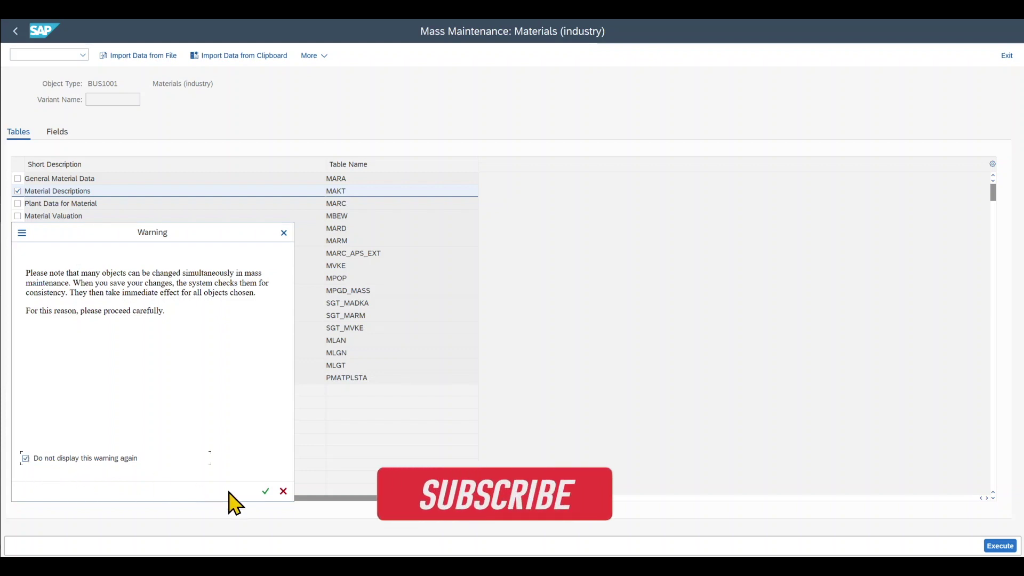
# - Acknowledge the warning, restrict to materials 1764–1767 with language key EN, and load the four descriptions
pyautogui.click(265, 492)
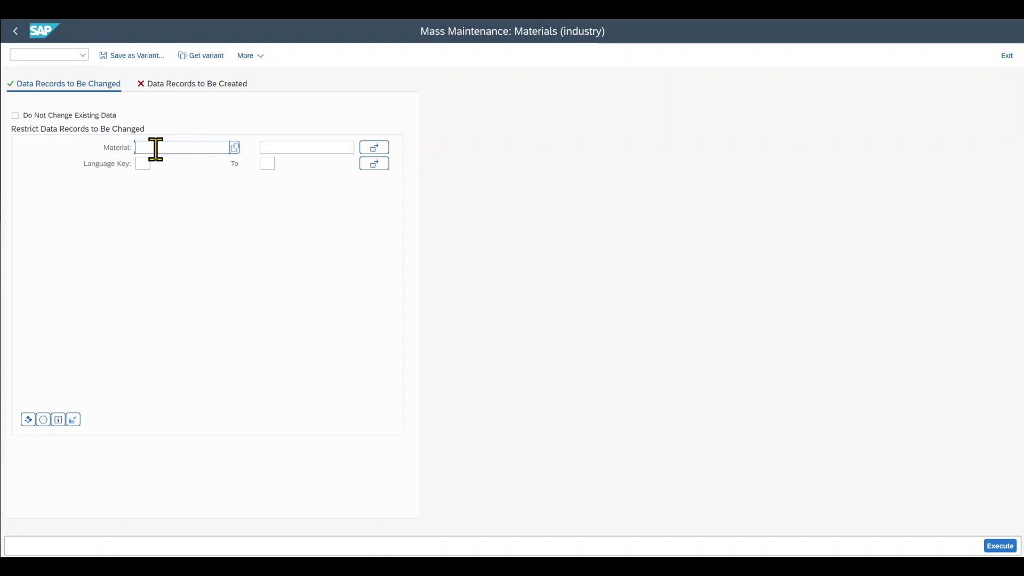
pyautogui.click(350, 147)
pyautogui.write('1767')
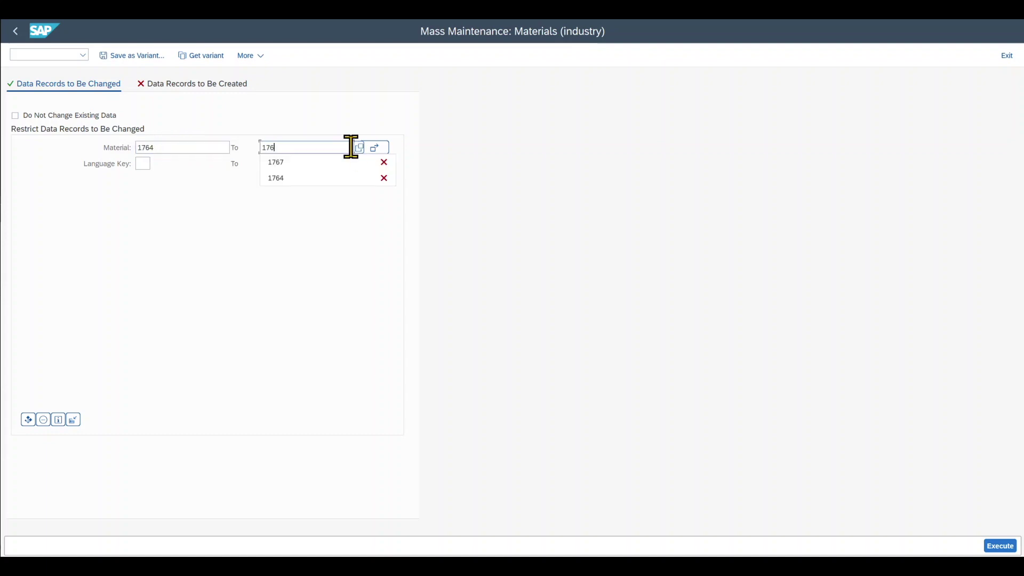
pyautogui.click(141, 163)
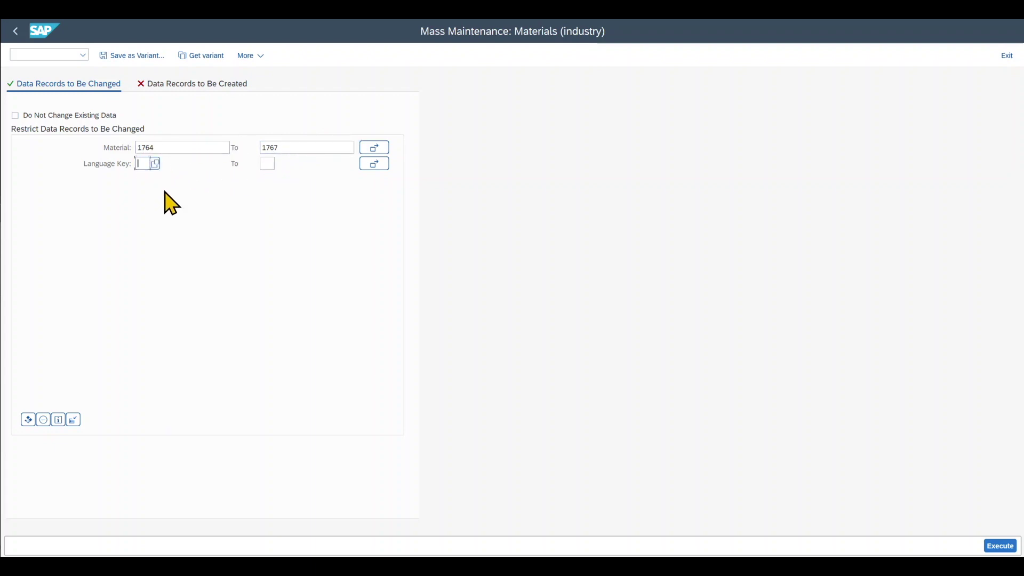
pyautogui.write('EN')
pyautogui.press('Tab')
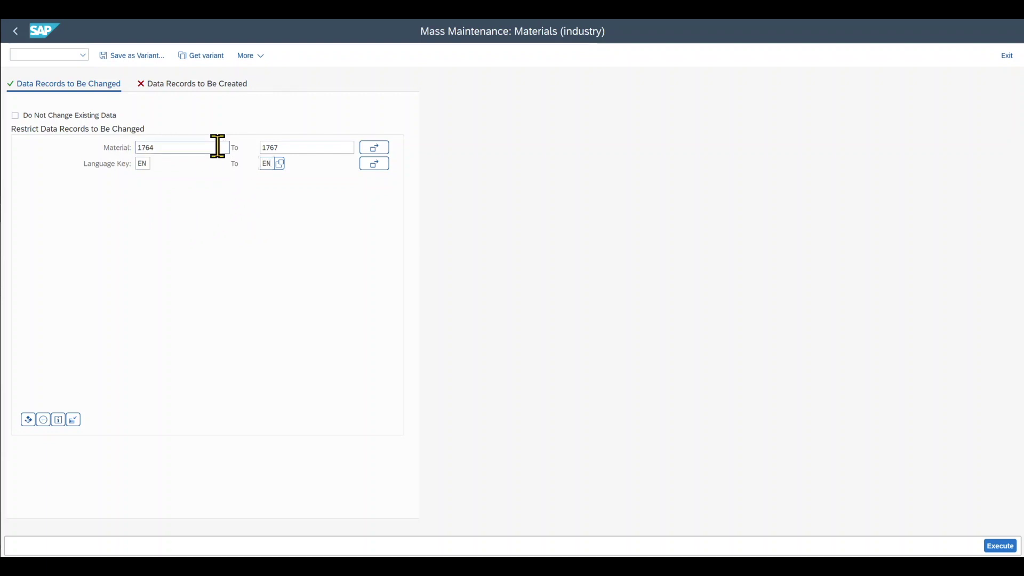
pyautogui.click(1000, 547)
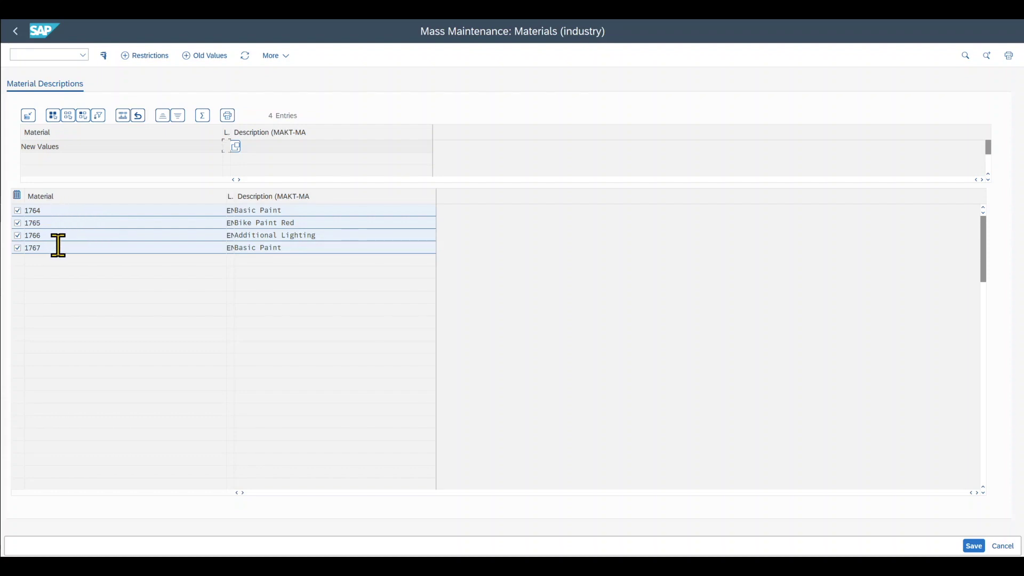
# - Widen the Description column and add Material Description as the field to maintain
pyautogui.moveTo(234, 196); pyautogui.dragTo(315, 206)
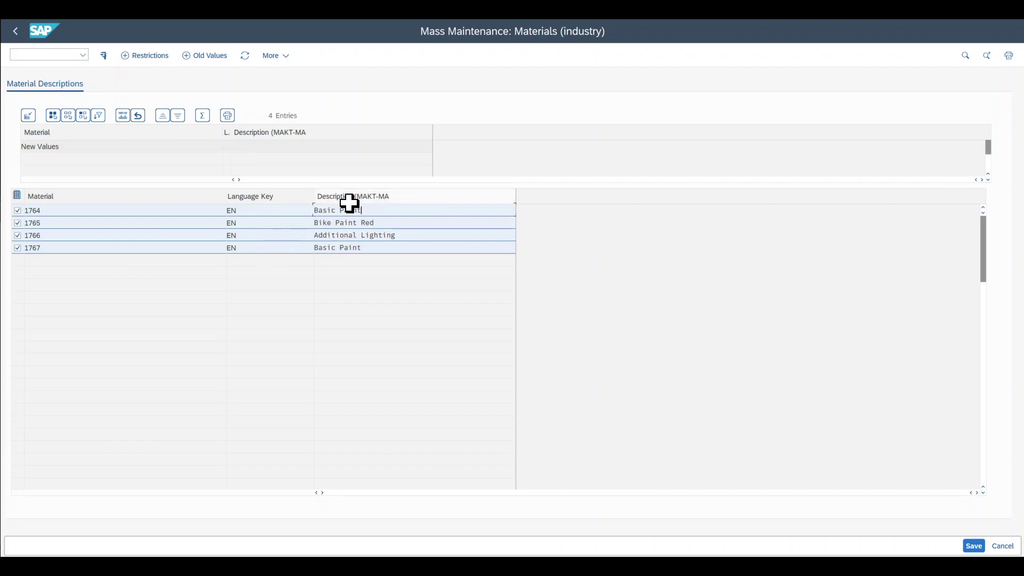
pyautogui.click(372, 213)
pyautogui.click(28, 115)
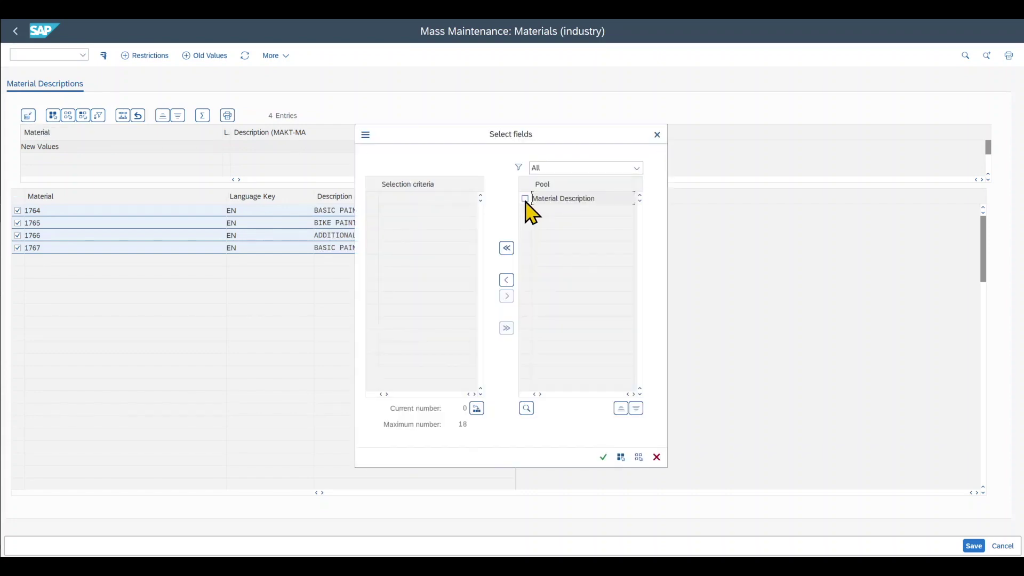
pyautogui.click(526, 201)
pyautogui.click(508, 283)
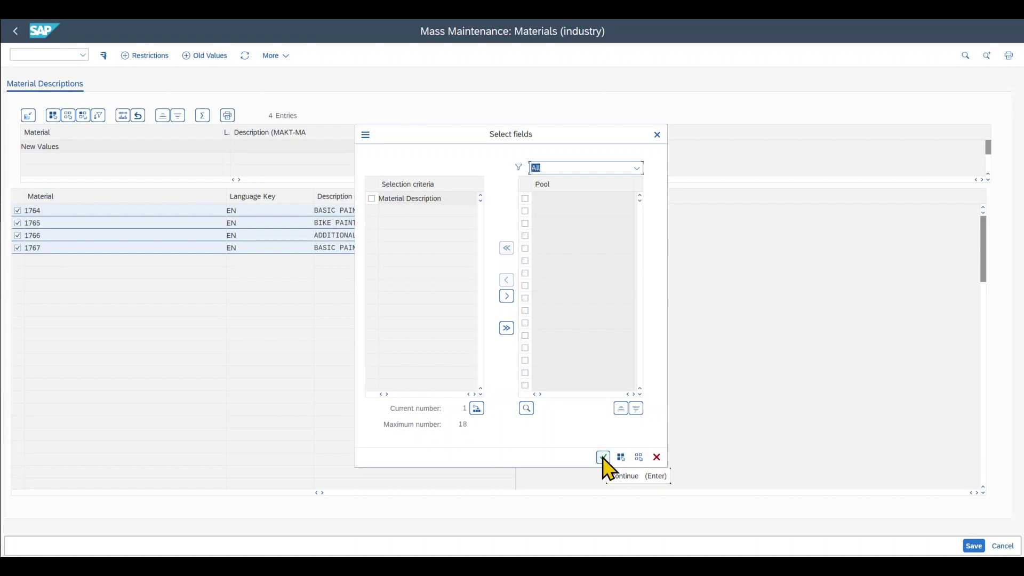
pyautogui.moveTo(604, 142); pyautogui.dragTo(691, 137)
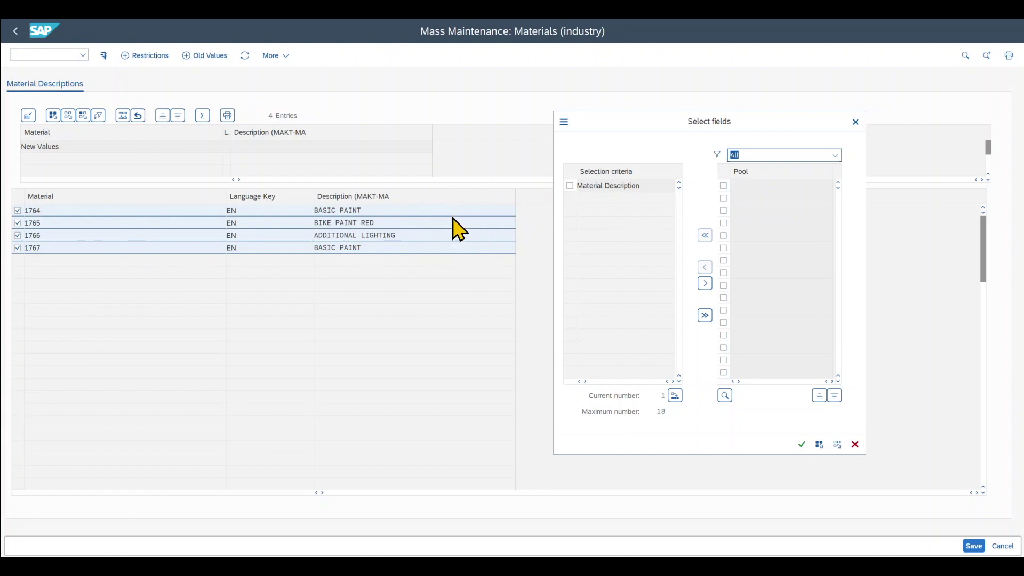
pyautogui.click(802, 445)
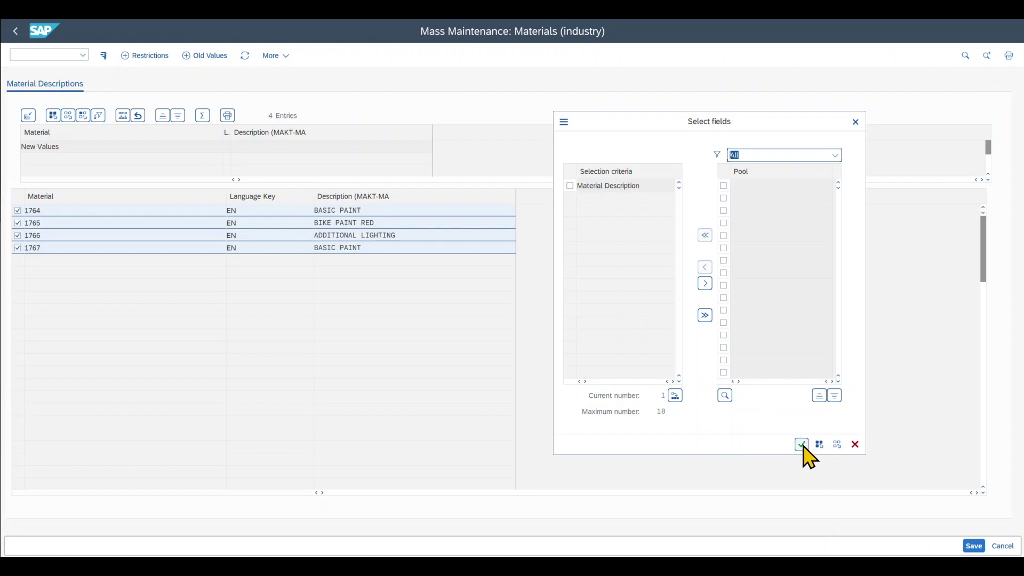
pyautogui.click(563, 211)
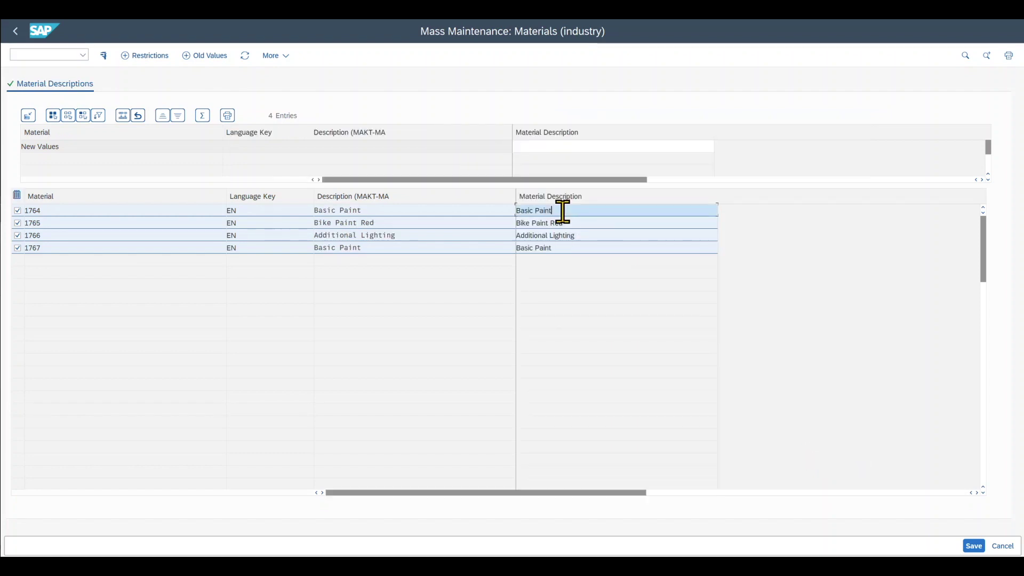
# - Set new descriptions Basic Paint Blue, Bike Paint Greem, Additional Lighting Shade, Basic Paint Yellow and save
pyautogui.click(603, 218)
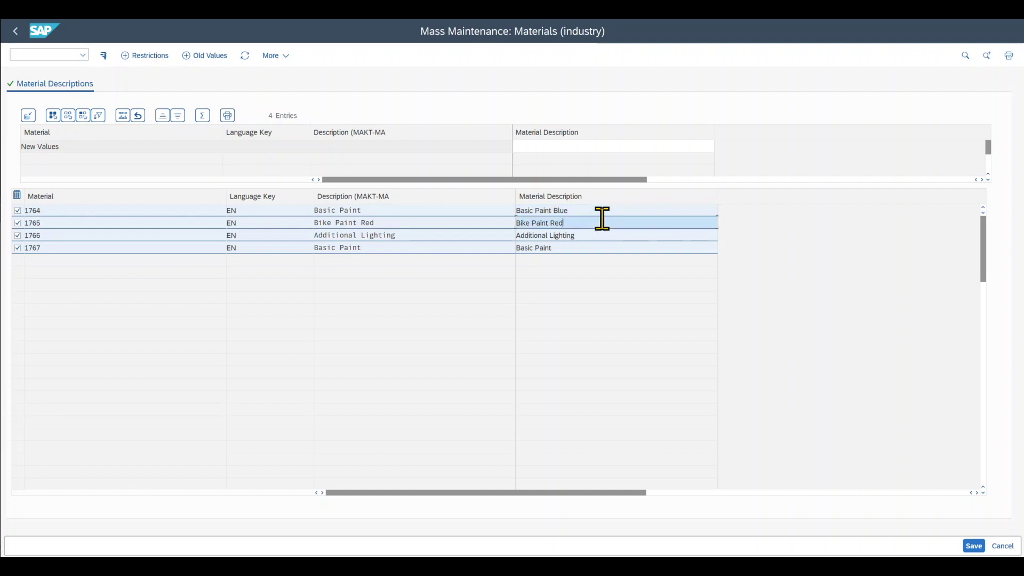
pyautogui.write('Greem')
pyautogui.click(598, 231)
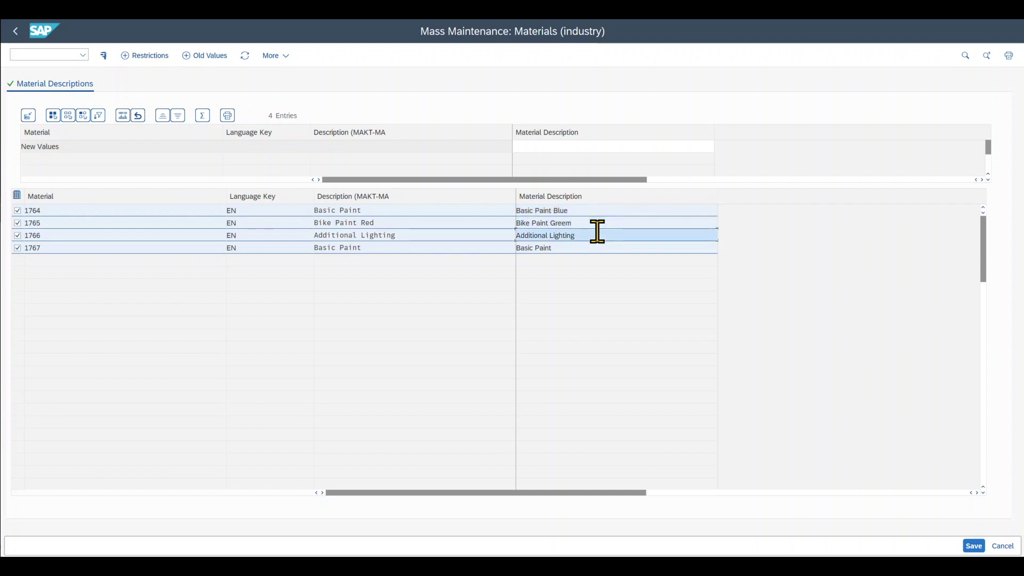
pyautogui.write('Guide')
pyautogui.click(582, 246)
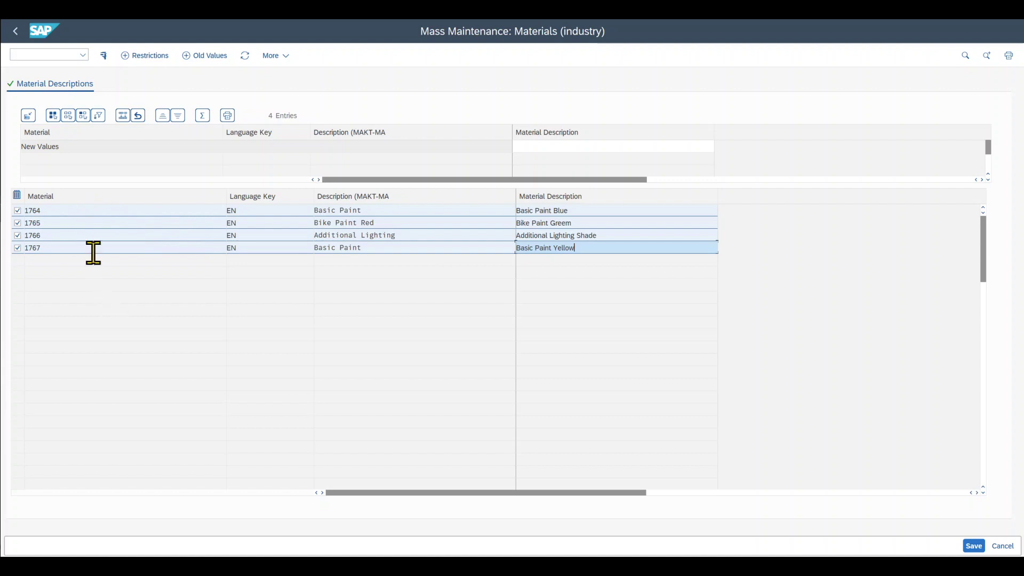
pyautogui.click(975, 546)
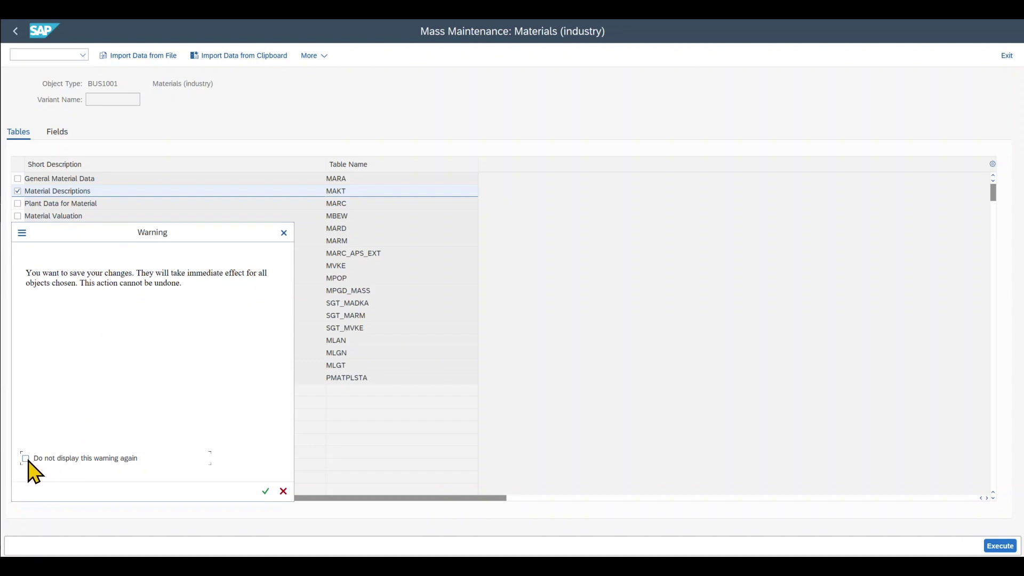
pyautogui.click(266, 492)
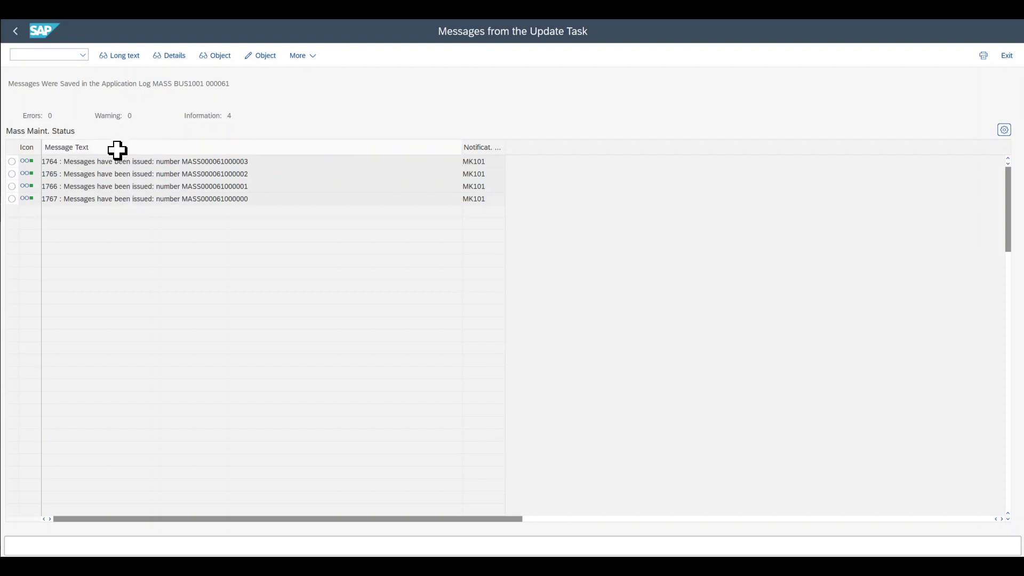
# - Check the update log's four saved changes, then enter /omm03 to open Display Material
pyautogui.write('/')
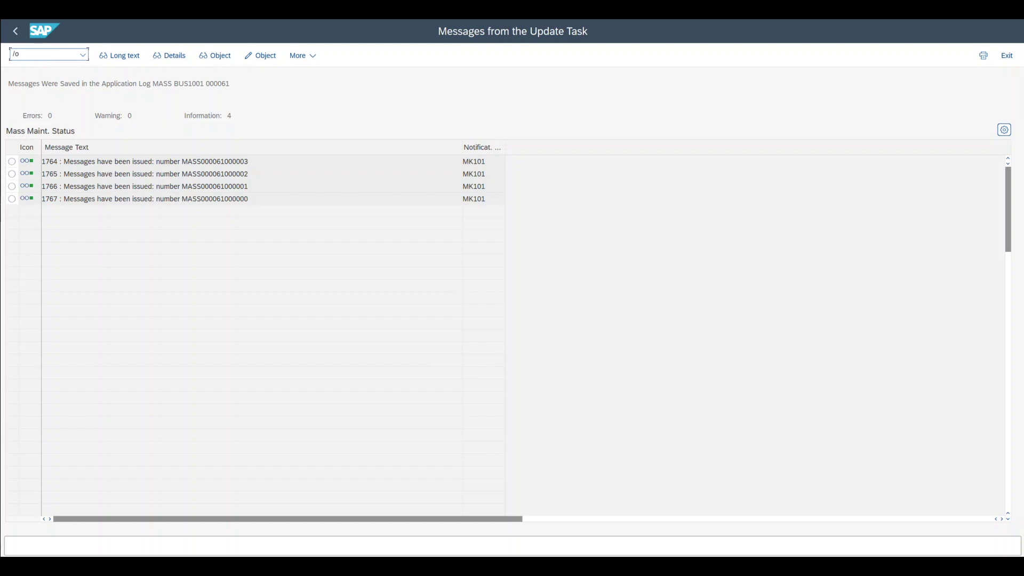
pyautogui.write('omm03')
pyautogui.moveTo(57, 161); pyautogui.dragTo(41, 161)
pyautogui.hotkey('ctrl', 'c')
pyautogui.press('Return')
pyautogui.hotkey('ctrl', 'v')
pyautogui.press('Return')
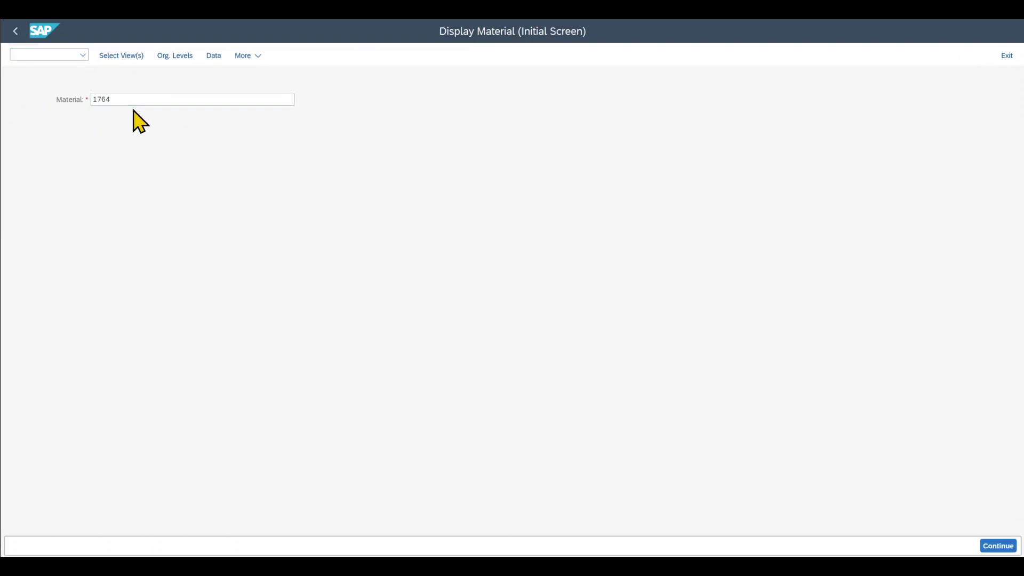
pyautogui.click(217, 167)
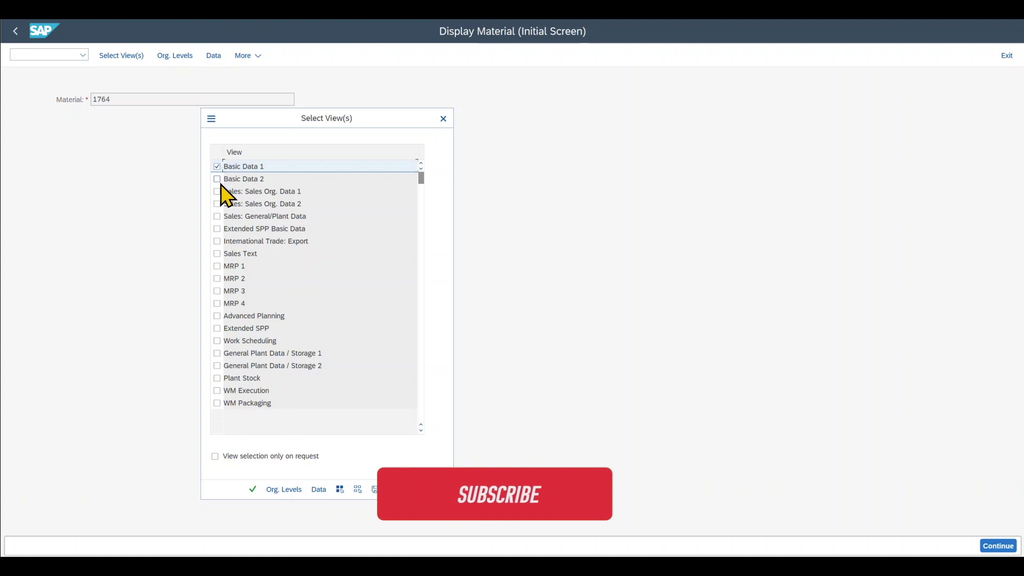
pyautogui.click(253, 489)
pyautogui.moveTo(123, 135); pyautogui.dragTo(105, 133)
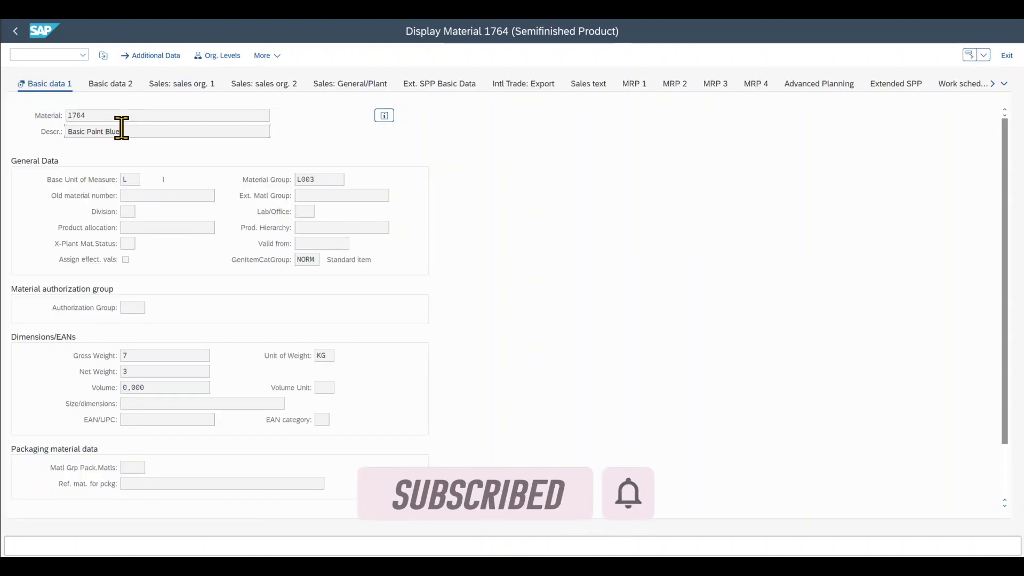
pyautogui.click(128, 127)
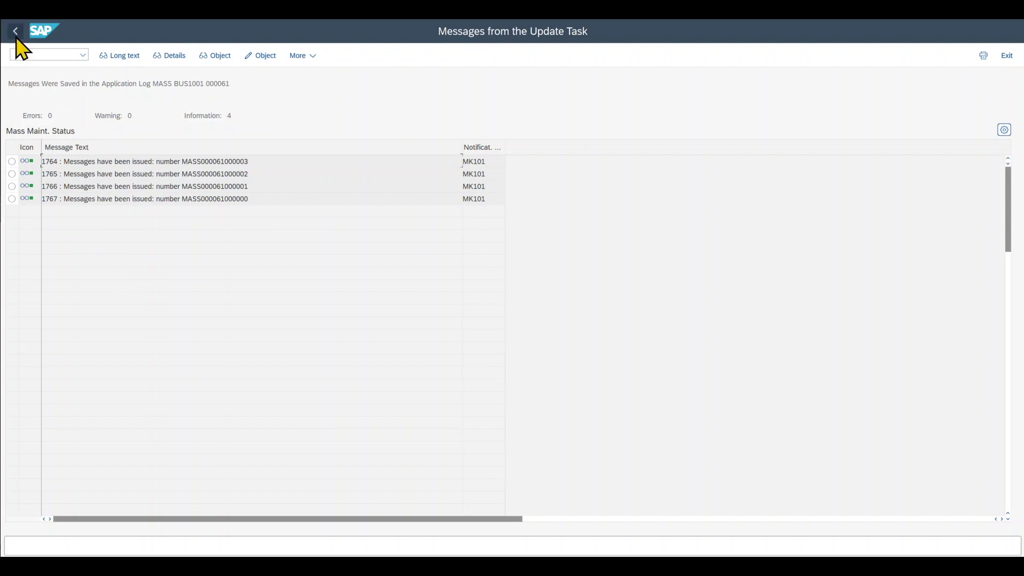
# - Return to the table list and run mass maintenance on Sales Data for Material (MVKE)
pyautogui.click(15, 31)
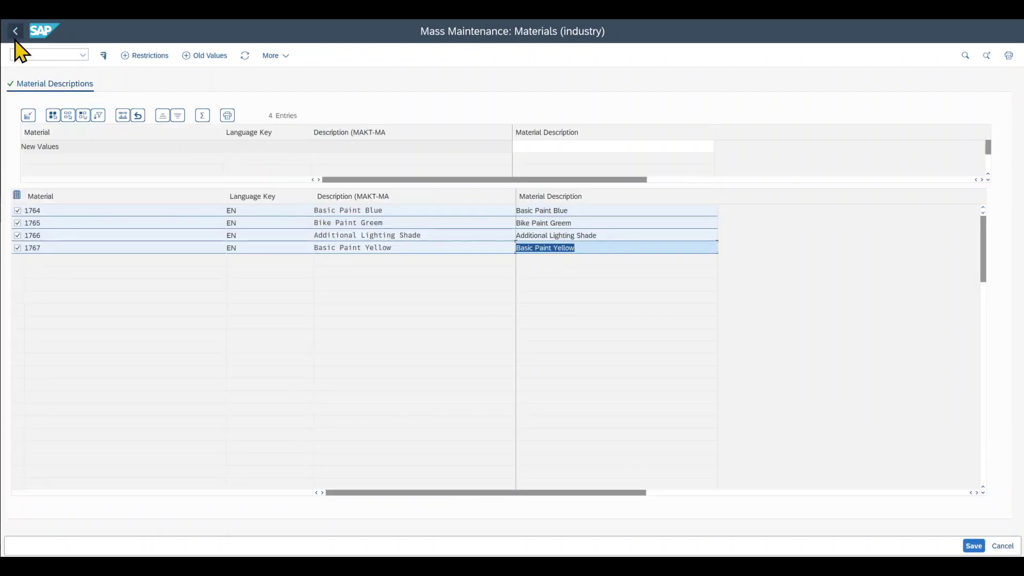
pyautogui.click(15, 31)
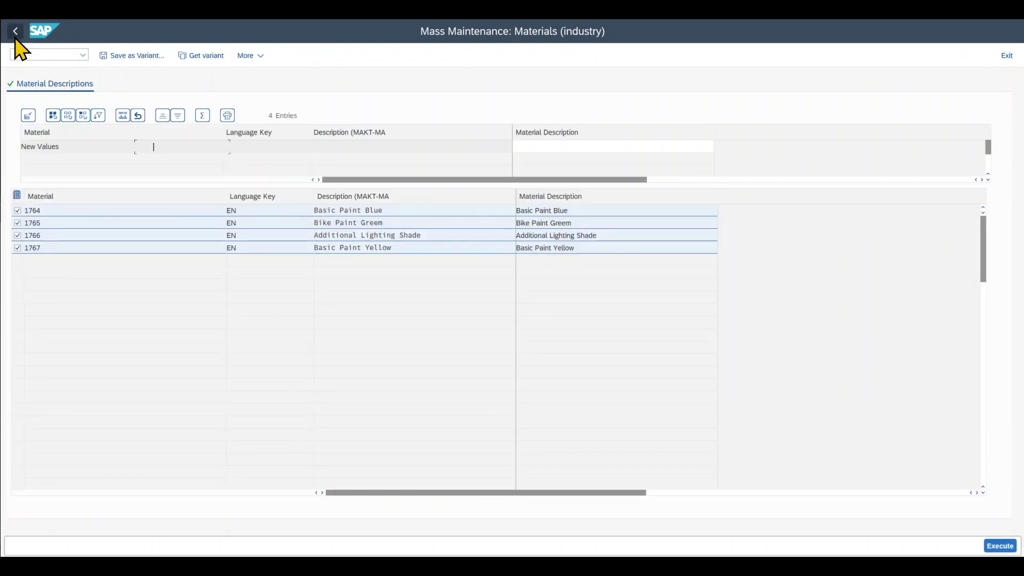
pyautogui.click(15, 31)
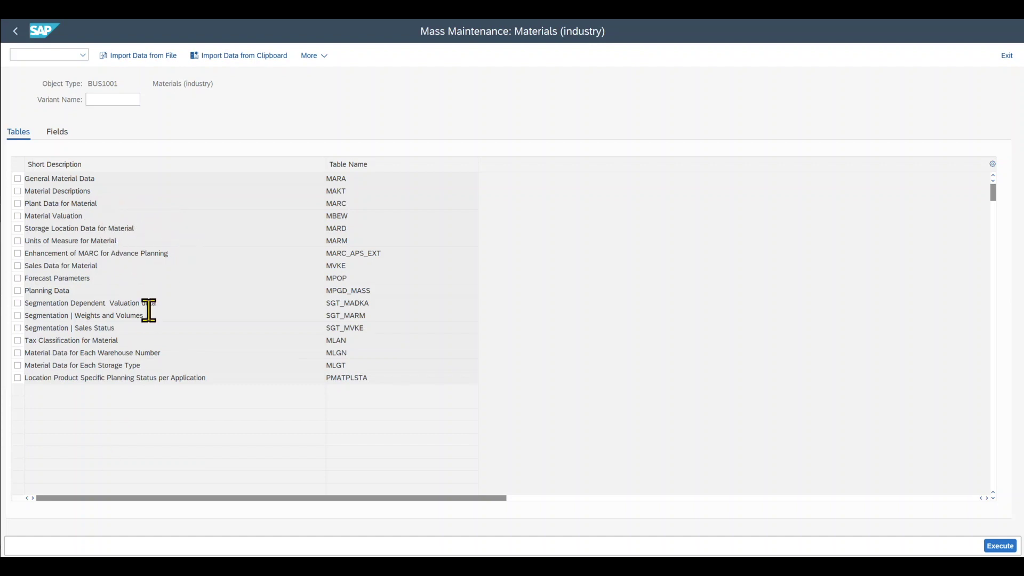
pyautogui.click(43, 266)
pyautogui.click(19, 266)
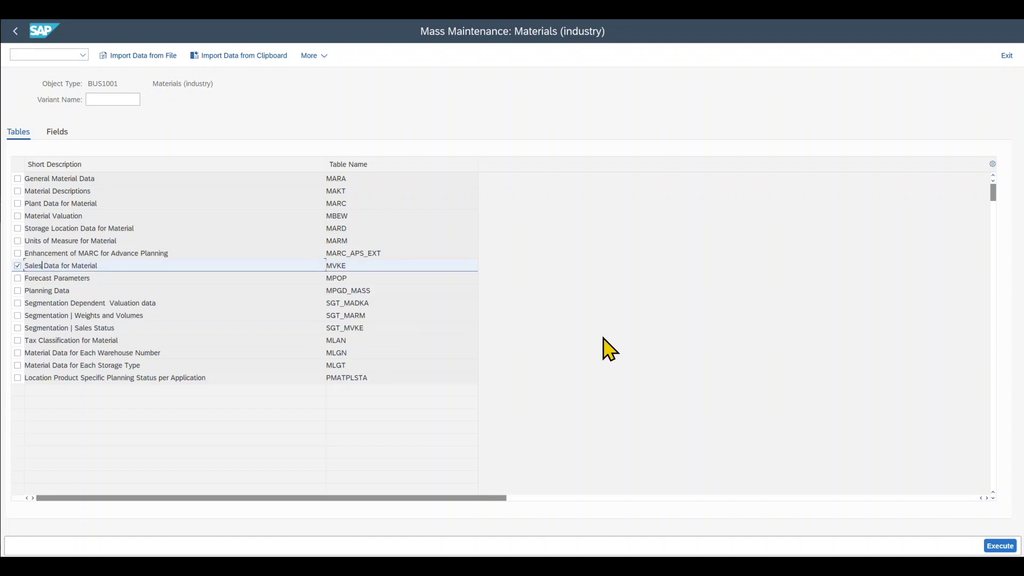
pyautogui.click(985, 546)
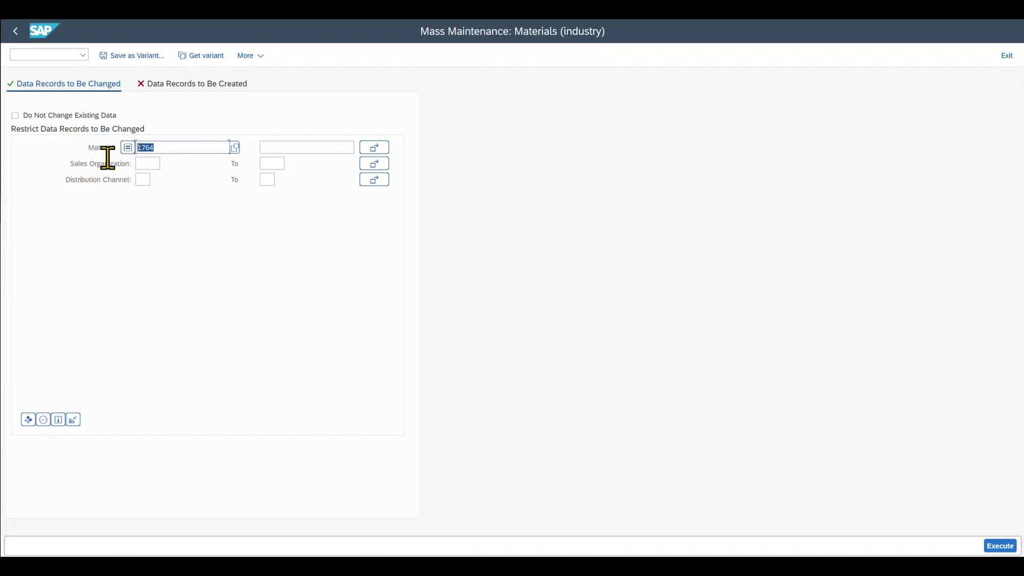
# - Under Data Records to Be Created, enter sales organization 1010 and list the new record for 1764
pyautogui.click(185, 86)
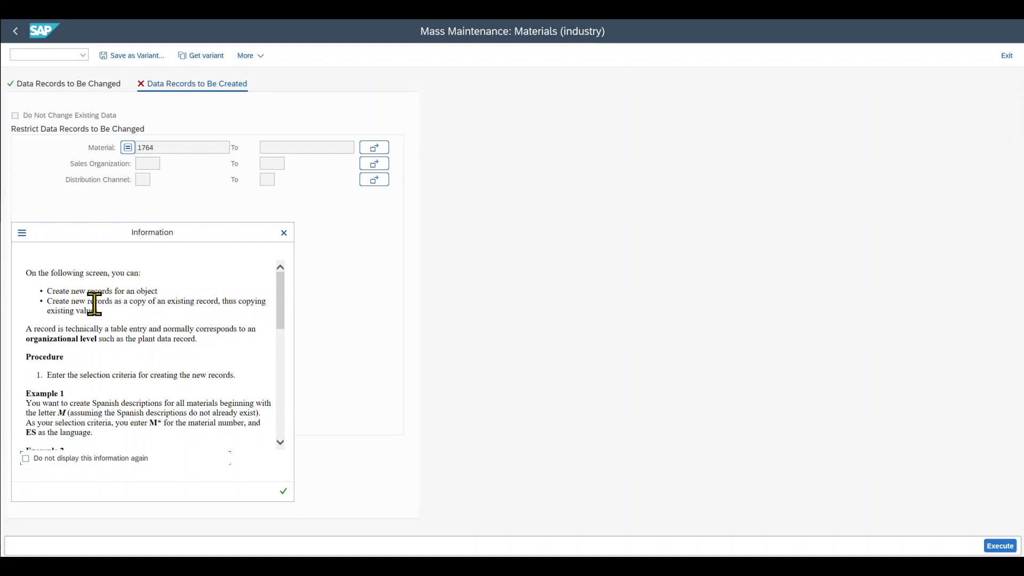
pyautogui.click(25, 458)
pyautogui.click(283, 494)
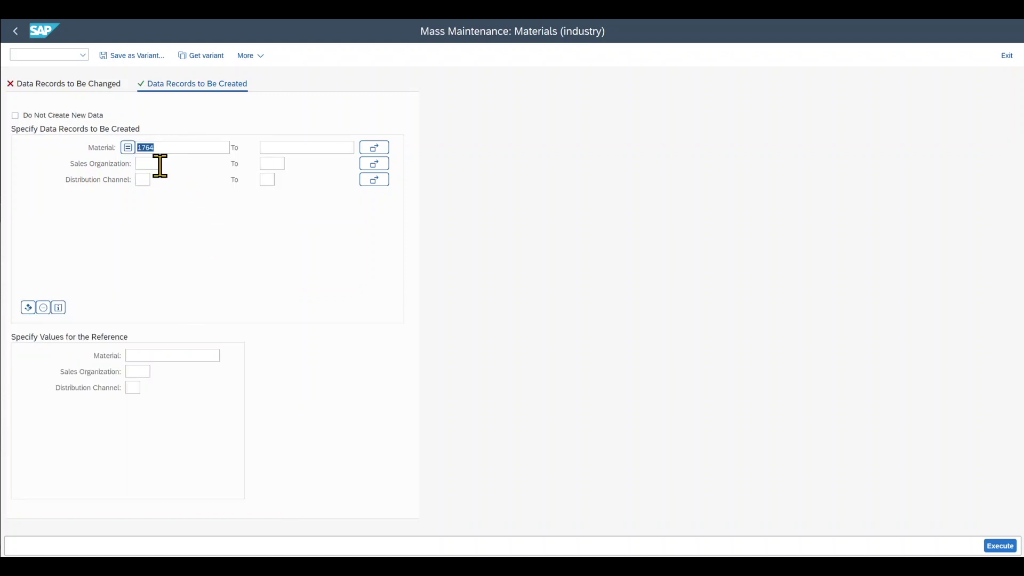
pyautogui.click(155, 164)
pyautogui.write('1010')
pyautogui.click(1001, 546)
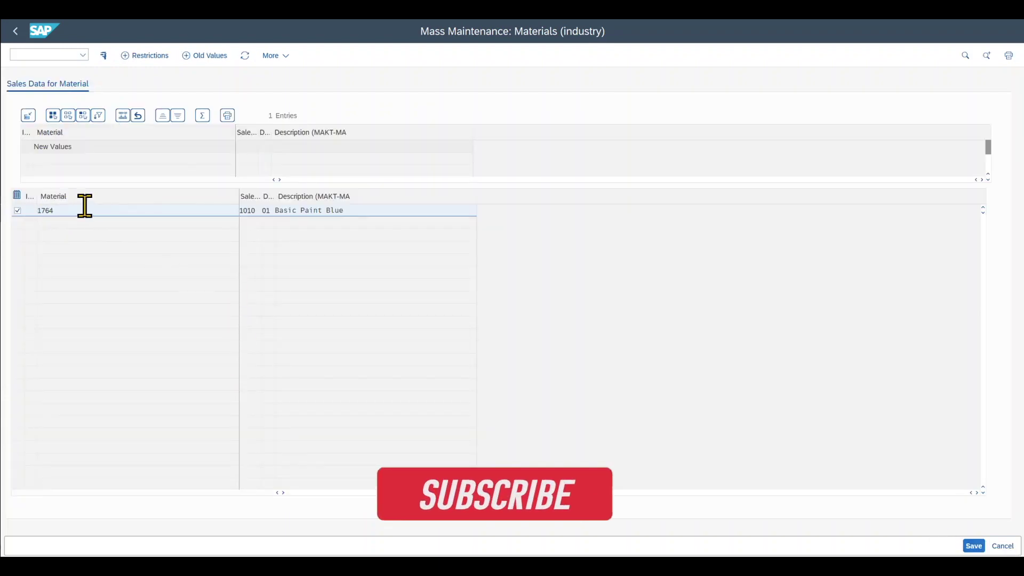
# - Save the new sales data record for material 1764 in sales organization 1010
pyautogui.click(974, 546)
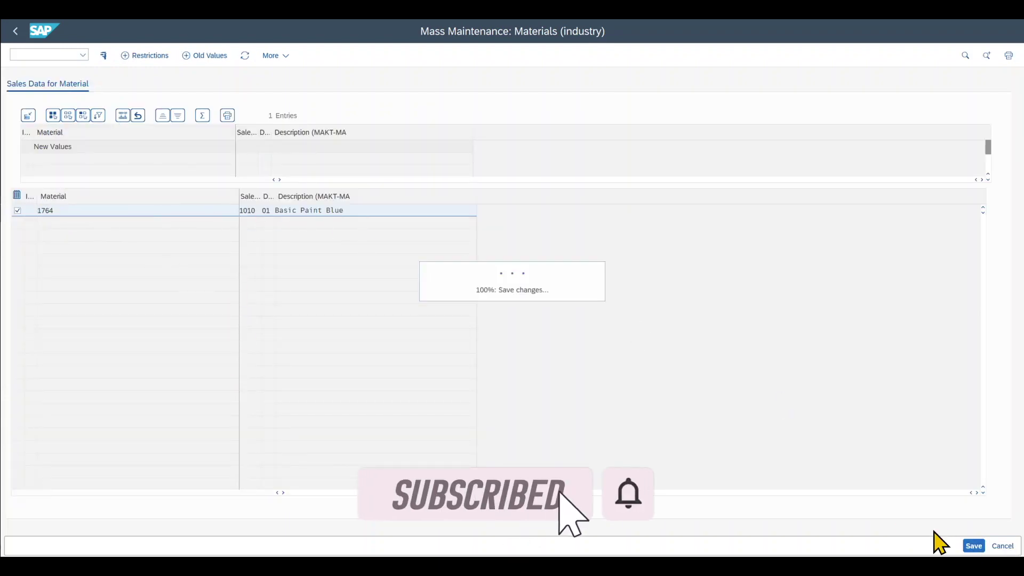